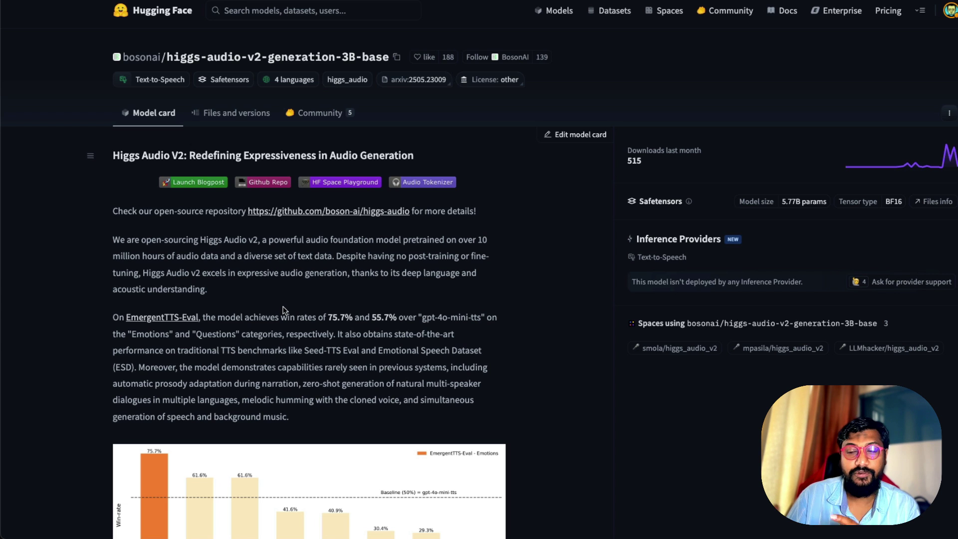
# Step: Scroll to the EmergentTTS-Eval chart, highlight 75.7%, Emotions and Questions, then reach the comedy-sketch video
pyautogui.scroll(-3, 282, 310)
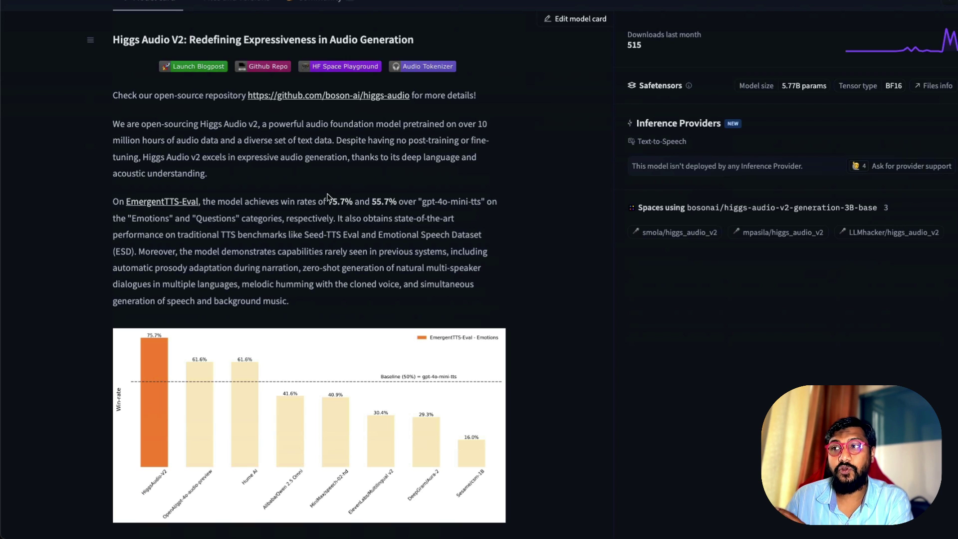
pyautogui.moveTo(328, 200); pyautogui.dragTo(396, 200)
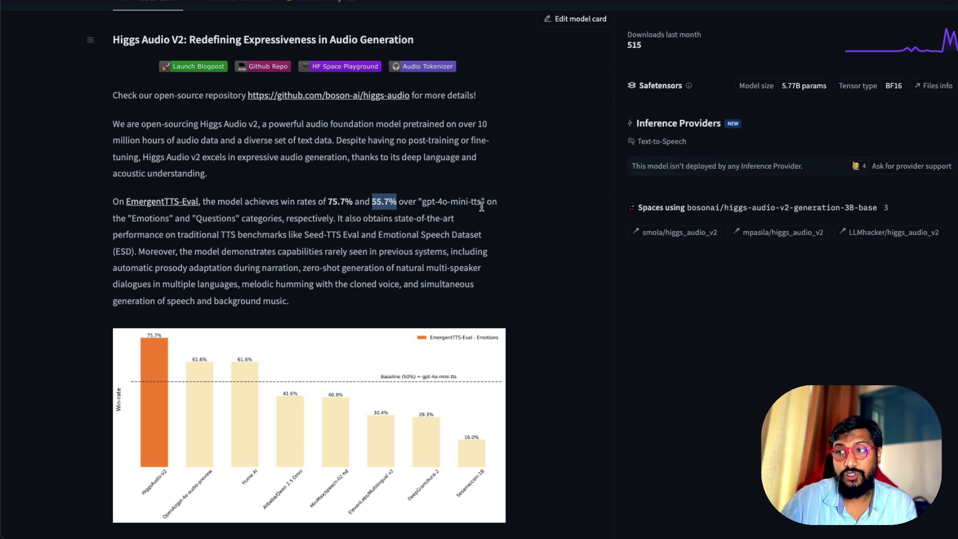
pyautogui.doubleClick(148, 218)
pyautogui.doubleClick(229, 218)
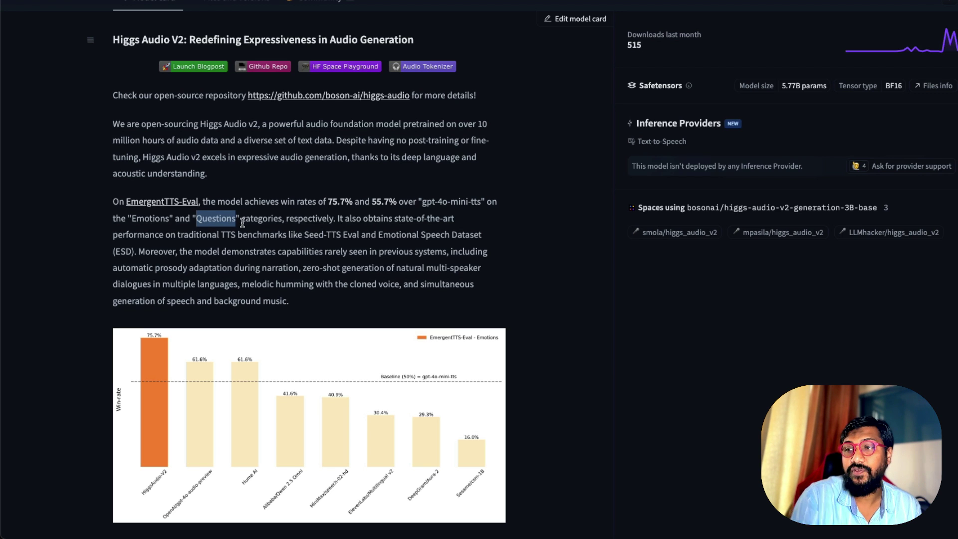
pyautogui.scroll(-5, 339, 200)
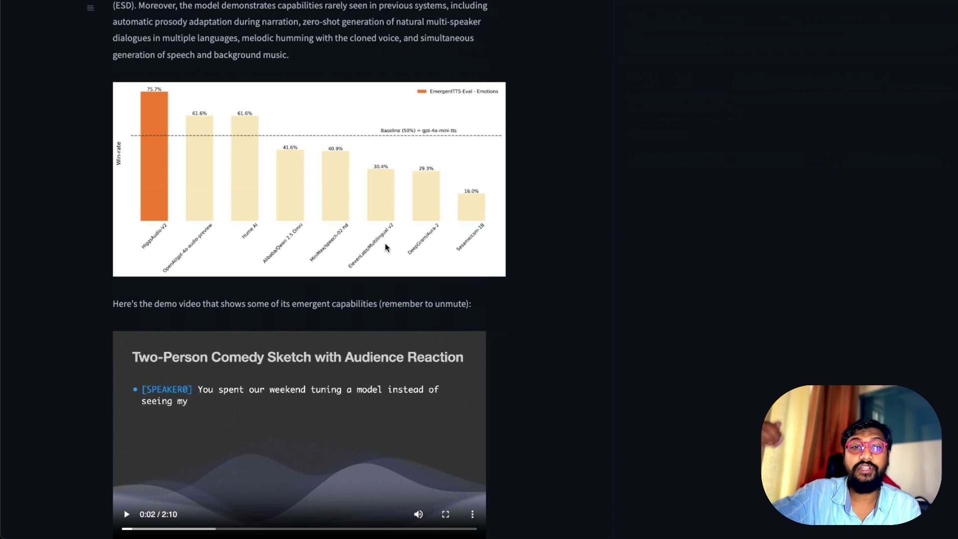
# Step: Scroll past the evaluation tables toward the smola/higgs_audio_v2 Space
pyautogui.scroll(-10, 508, 266)
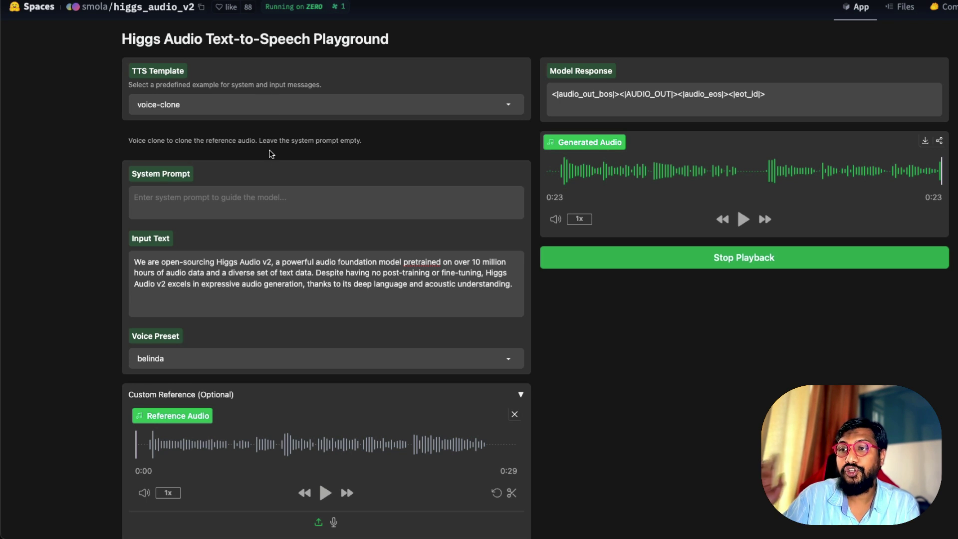
# Step: Play the Space's Reference Audio recording and pause it at 0:13
pyautogui.scroll(-5, 325, 164)
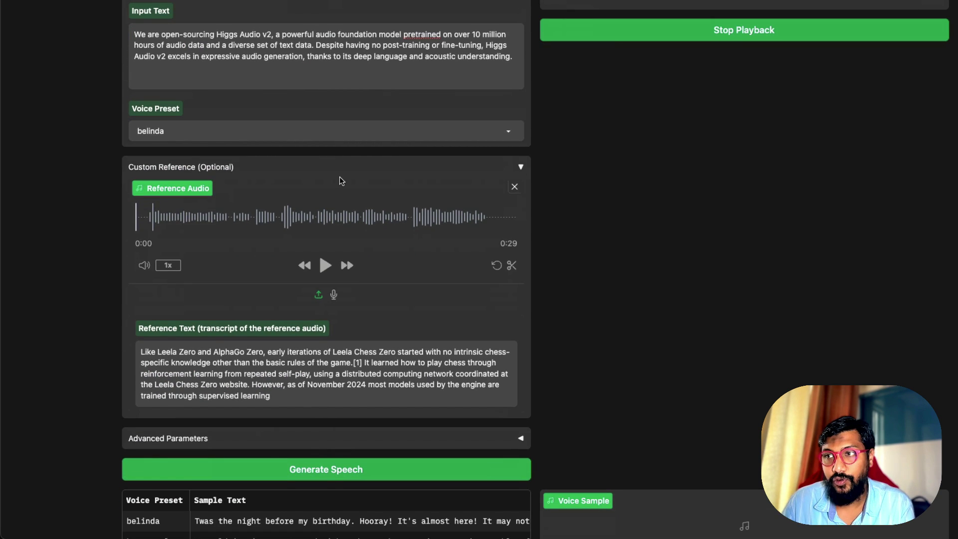
pyautogui.click(325, 266)
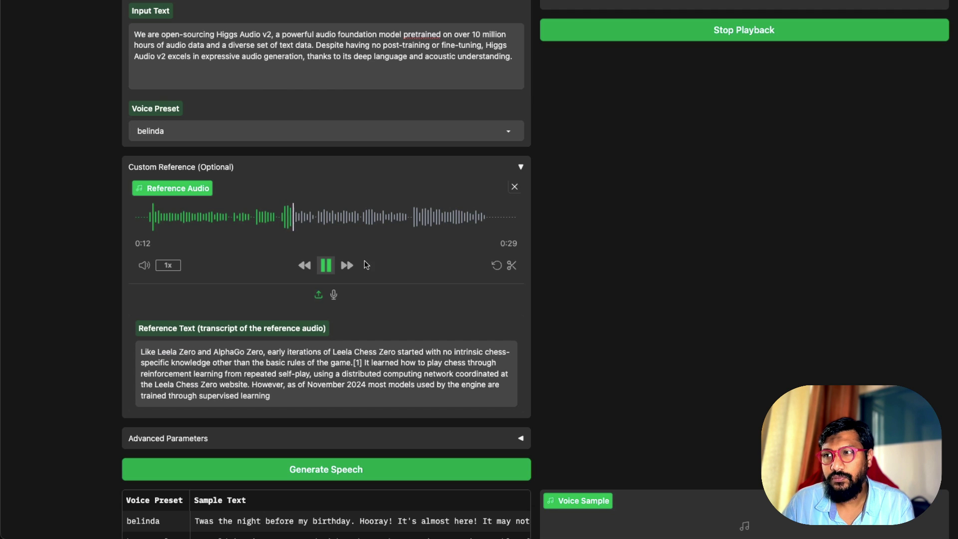
pyautogui.click(326, 266)
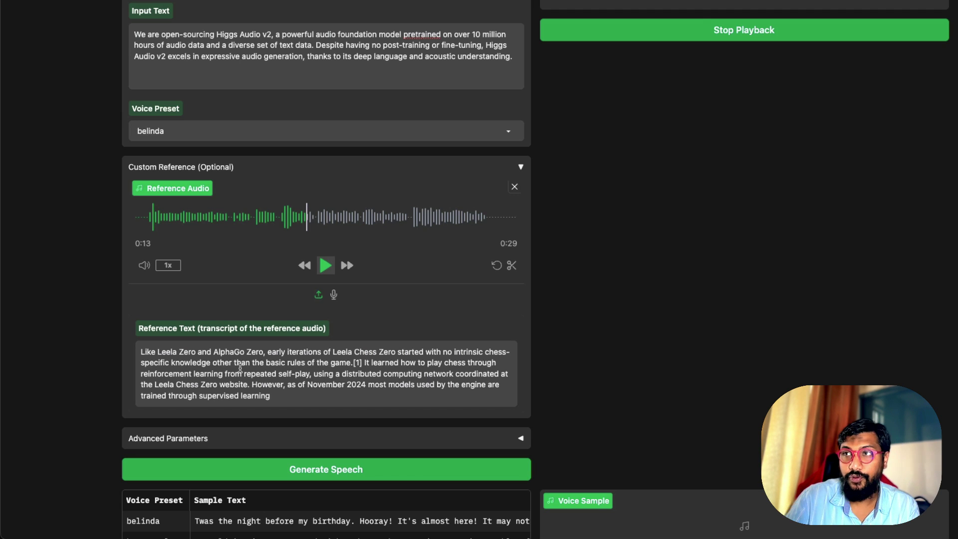
pyautogui.scroll(3, 264, 156)
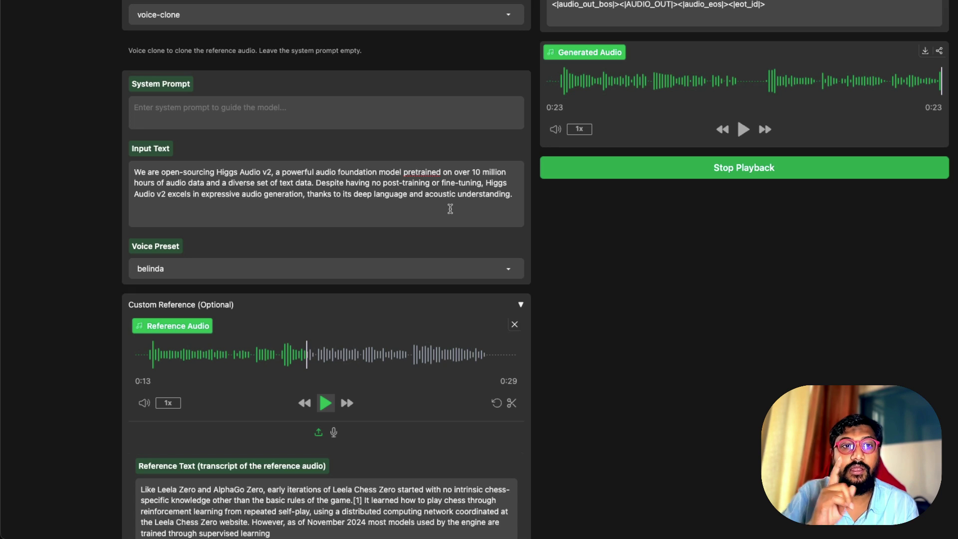
# Step: Play the earlier 0:23 voice-clone Generated Audio clip and stop it at 0:19
pyautogui.scroll(2, 804, 256)
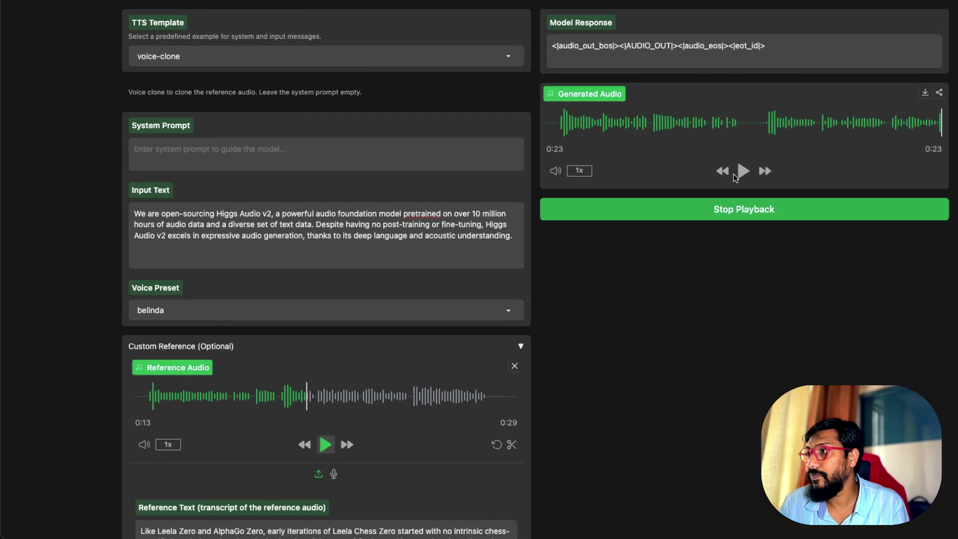
pyautogui.click(743, 129)
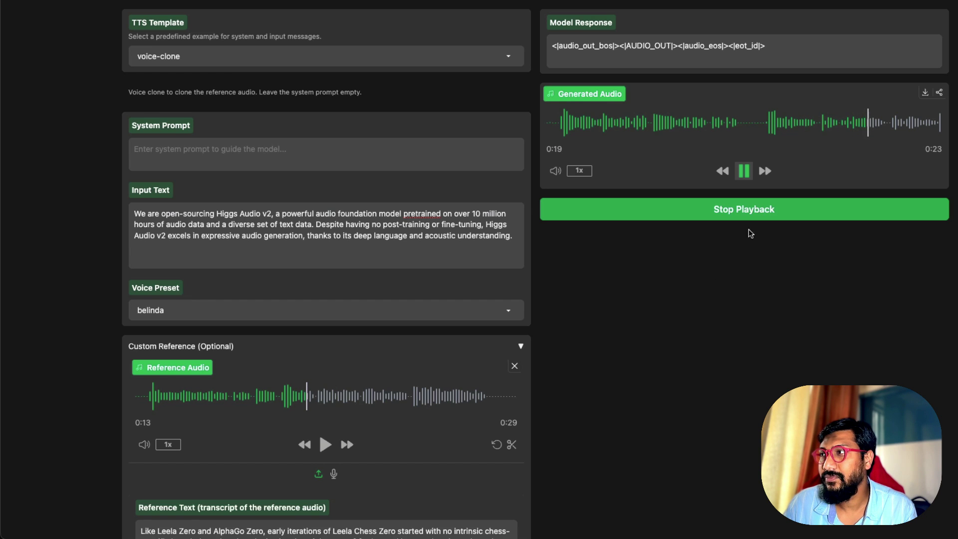
pyautogui.click(744, 171)
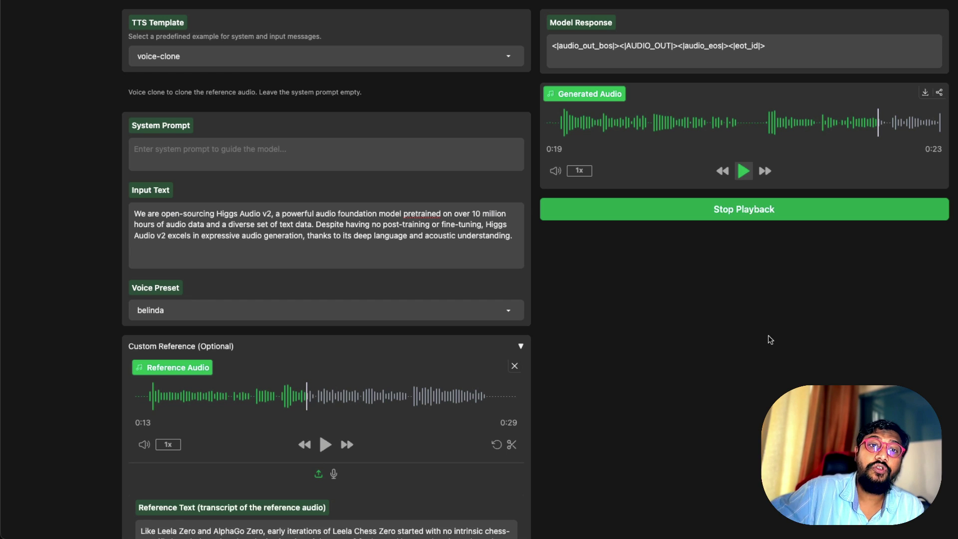
pyautogui.scroll(2, 538, 155)
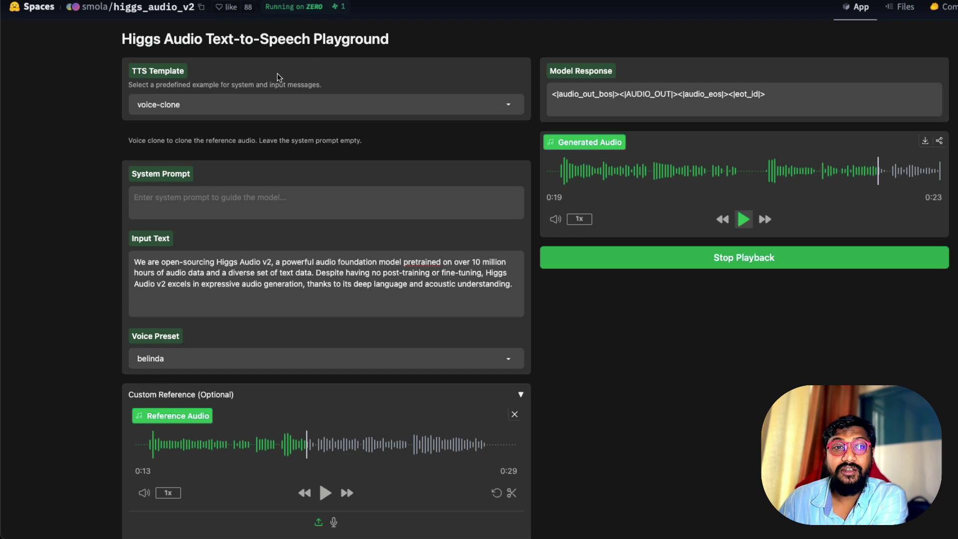
# Step: Review the current input text, then set the TTS Template to single-speaker-voice-description
pyautogui.click(205, 105)
pyautogui.click(74, 158)
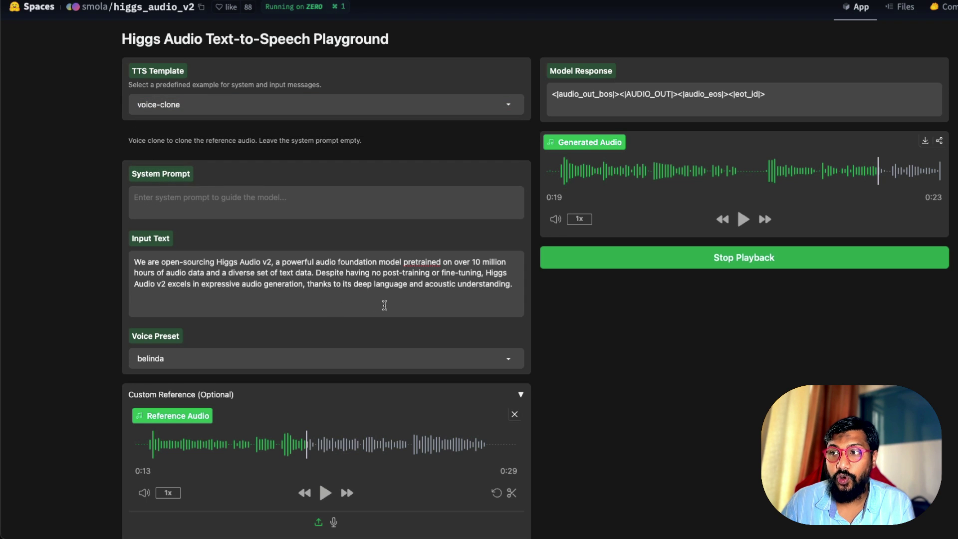
pyautogui.moveTo(385, 305); pyautogui.dragTo(66, 265)
pyautogui.scroll(-3, 612, 312)
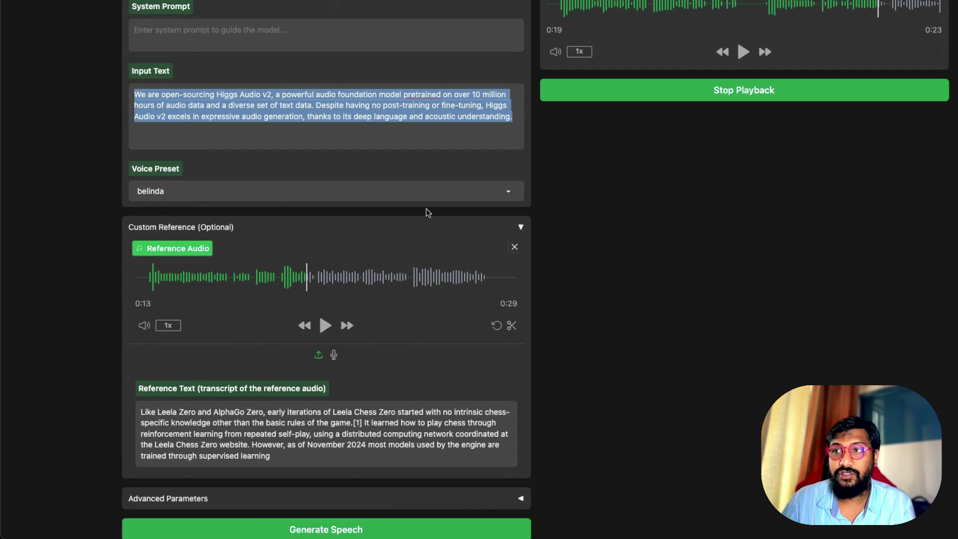
pyautogui.scroll(-2, 679, 262)
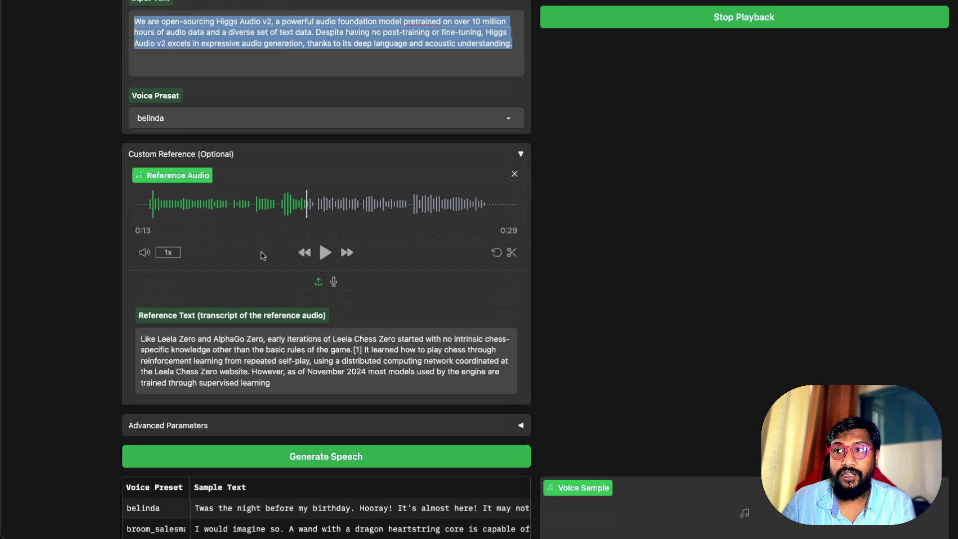
pyautogui.scroll(-1, 297, 365)
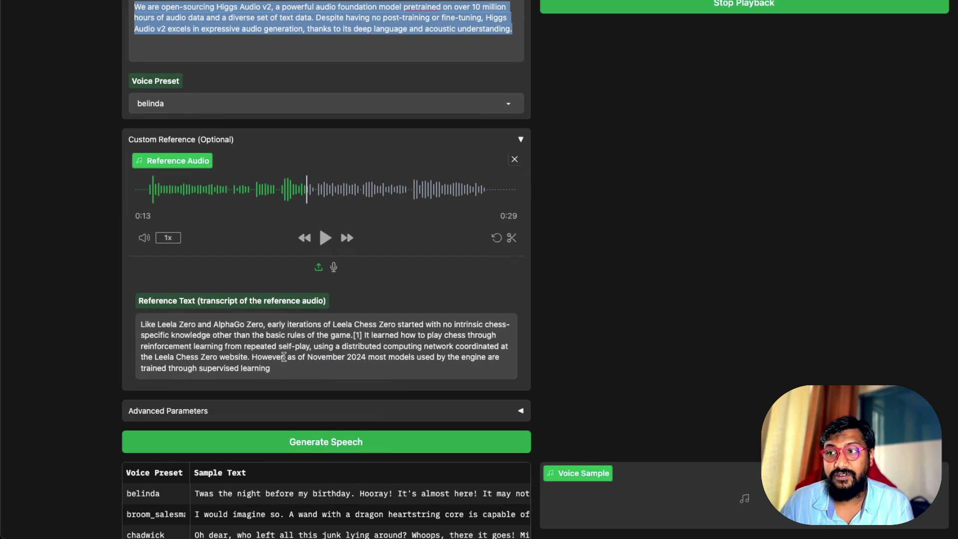
pyautogui.scroll(-3, 284, 351)
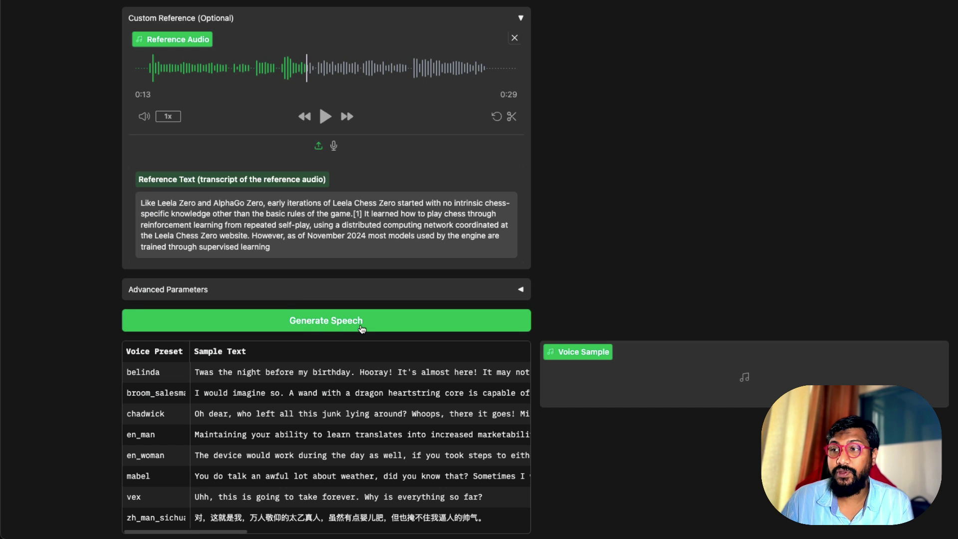
pyautogui.scroll(1, 705, 220)
pyautogui.scroll(8, 705, 220)
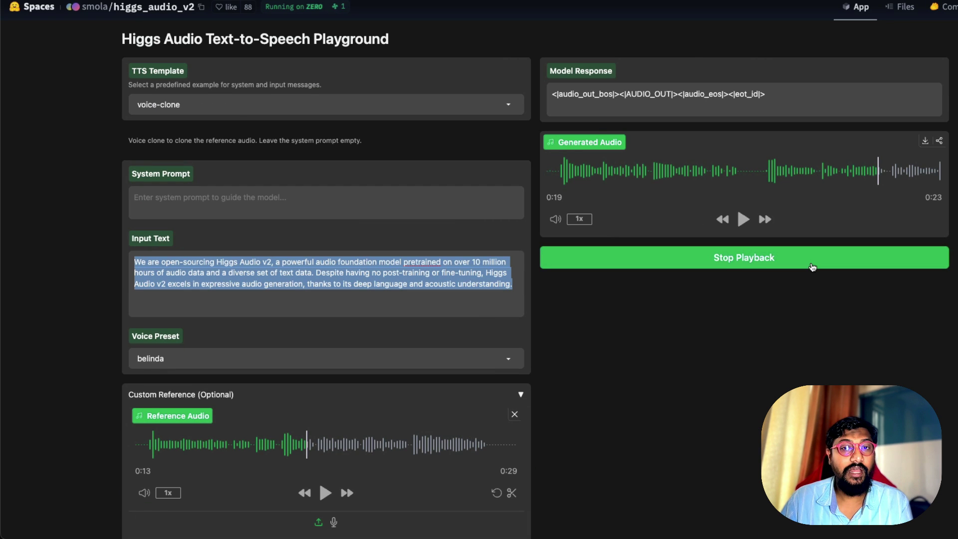
pyautogui.click(211, 102)
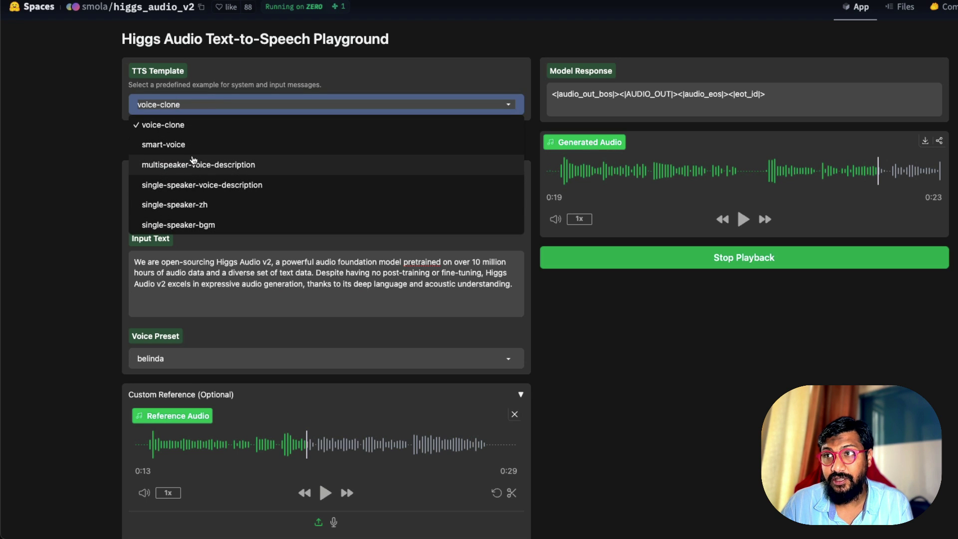
pyautogui.click(211, 185)
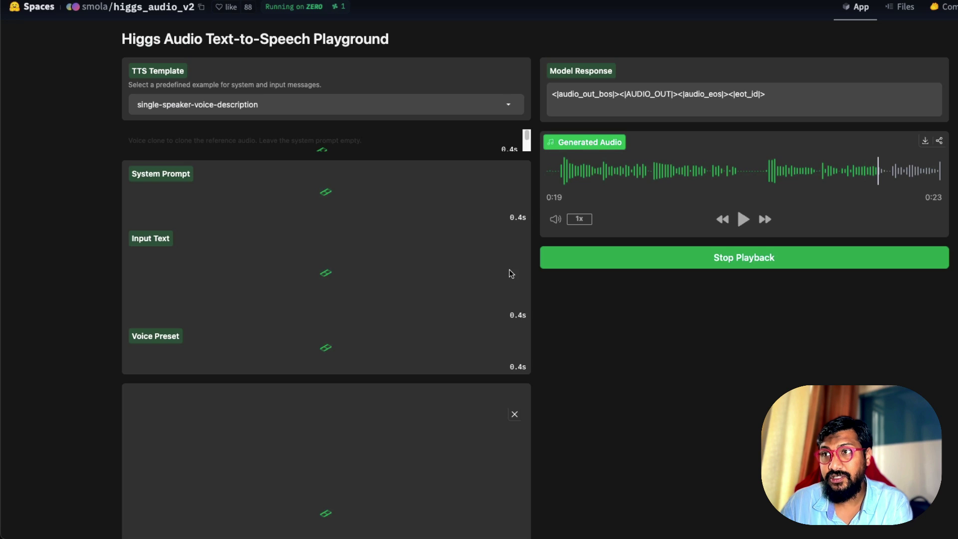
# Step: Highlight the <|scene_desc_start|> tag, the full System Prompt, and SPEAKER0 to walk through it
pyautogui.scroll(-5, 293, 252)
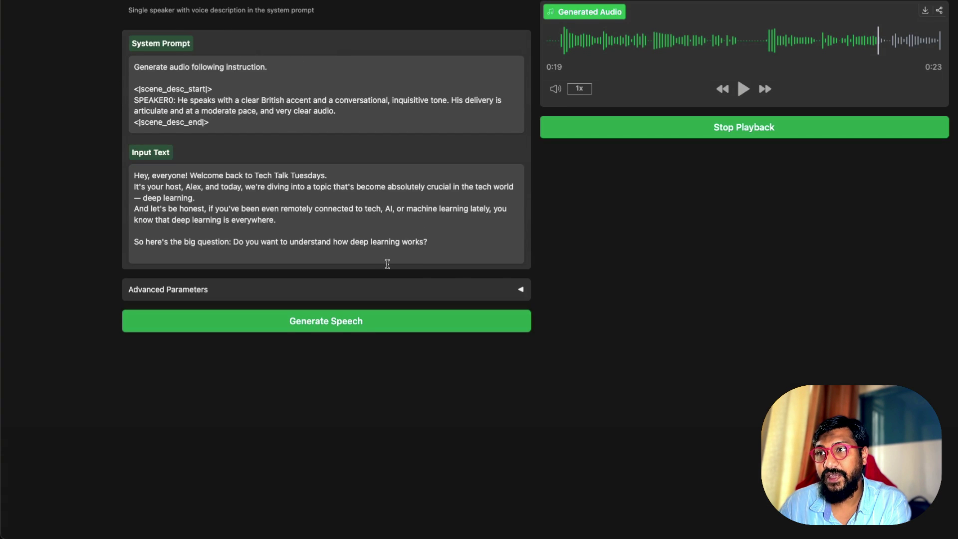
pyautogui.scroll(3, 509, 264)
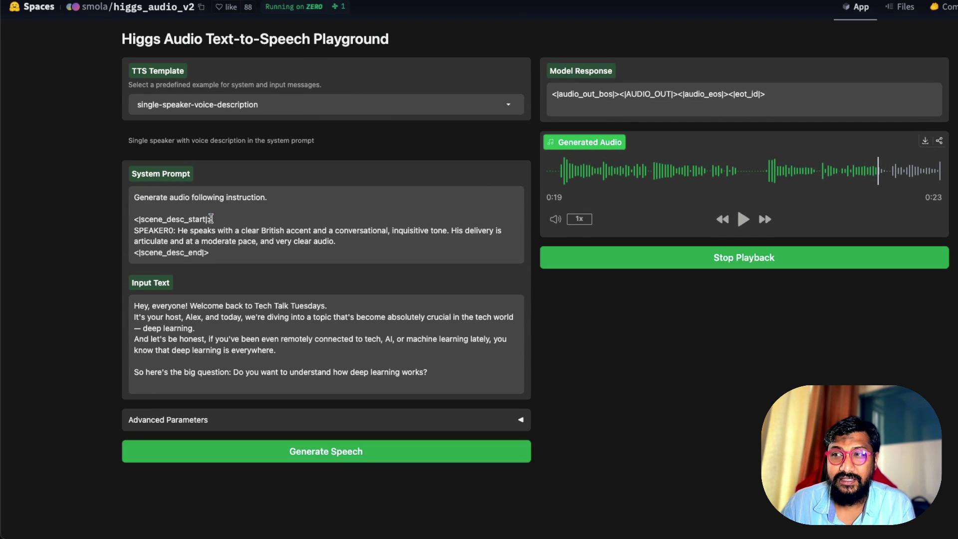
pyautogui.moveTo(214, 219); pyautogui.dragTo(91, 219)
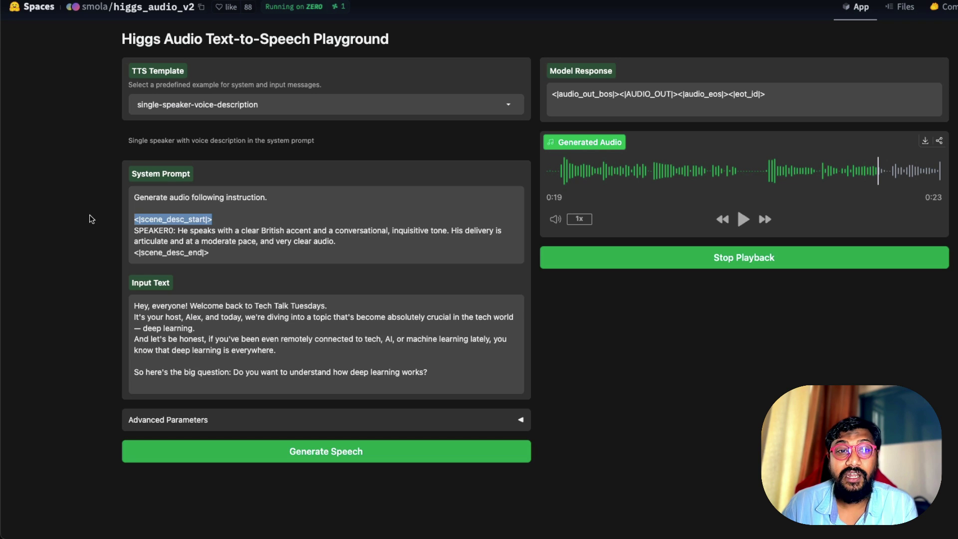
pyautogui.moveTo(245, 253); pyautogui.dragTo(99, 194)
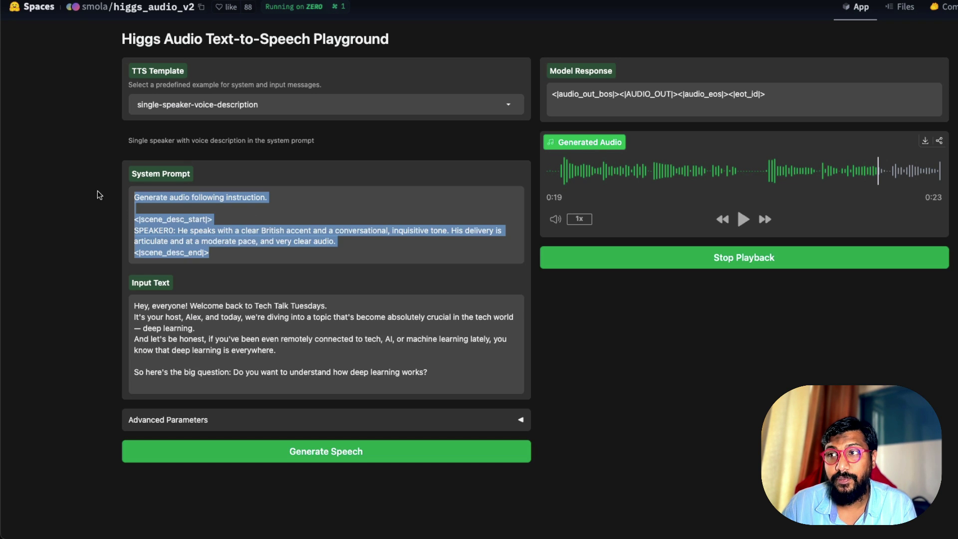
pyautogui.click(309, 257)
pyautogui.moveTo(173, 232); pyautogui.dragTo(115, 234)
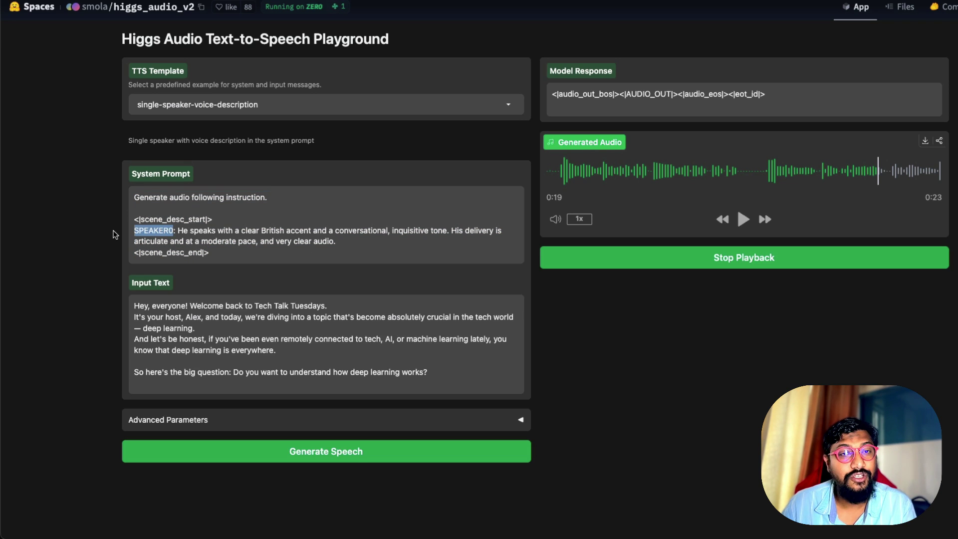
pyautogui.click(229, 232)
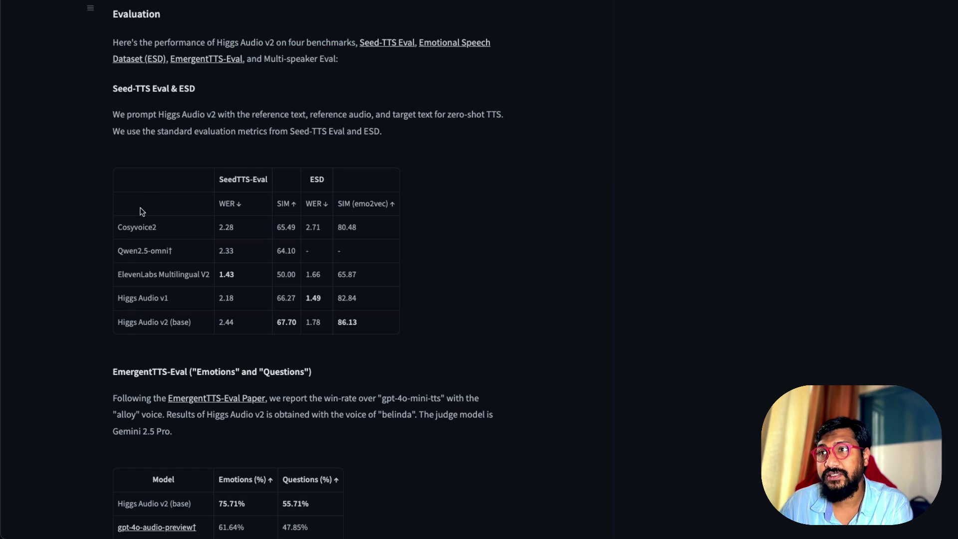
# Step: Replace the Input Text with the model card's 'We are open-sourcing Higgs Audio v2…' paragraph
pyautogui.scroll(15, 143, 212)
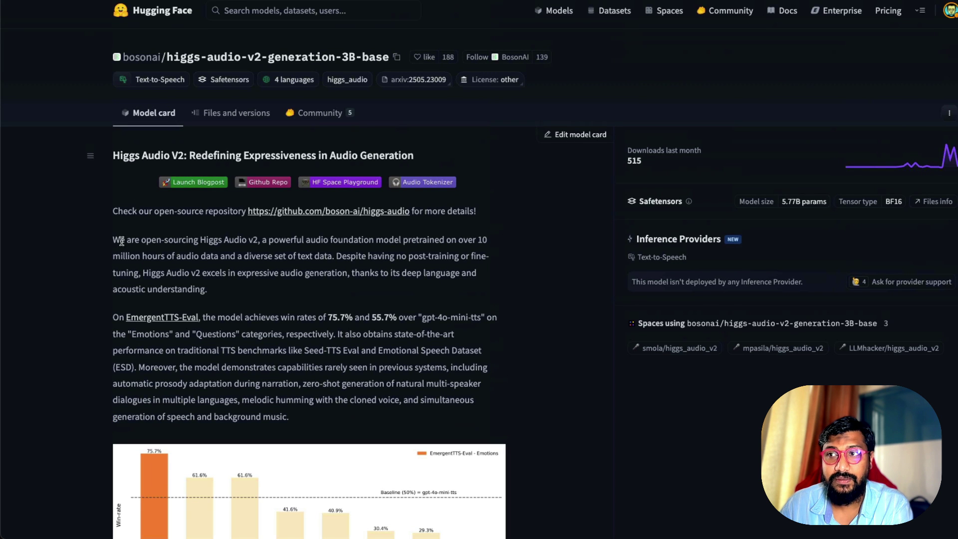
pyautogui.moveTo(114, 241); pyautogui.dragTo(334, 286)
pyautogui.hotkey('ctrl', 'c')
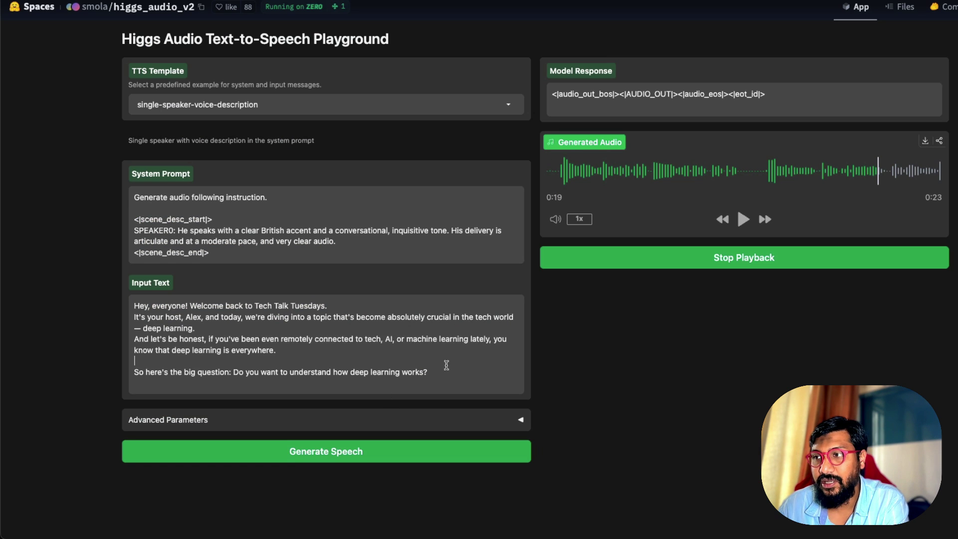
pyautogui.hotkey('ctrl', 'a')
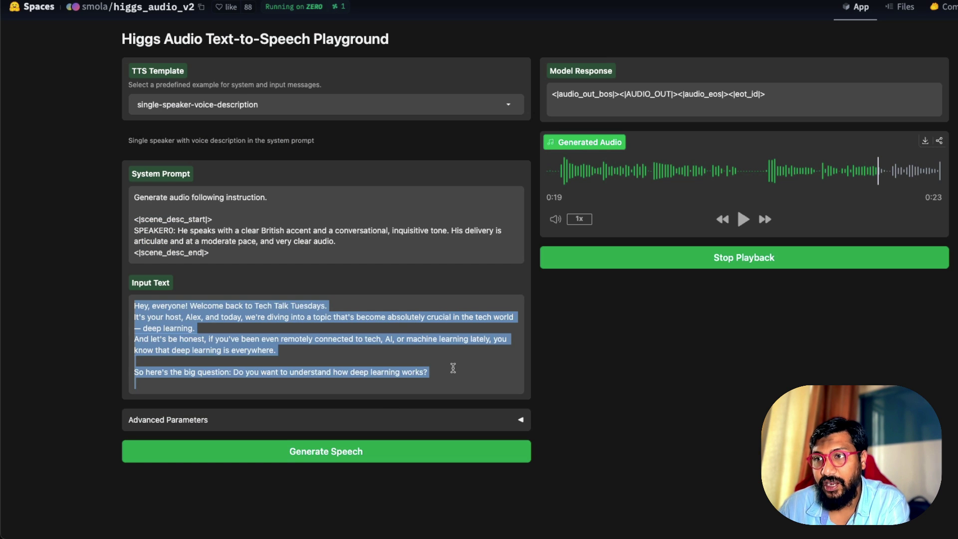
pyautogui.hotkey('ctrl', 'v')
pyautogui.scroll(-2, 549, 364)
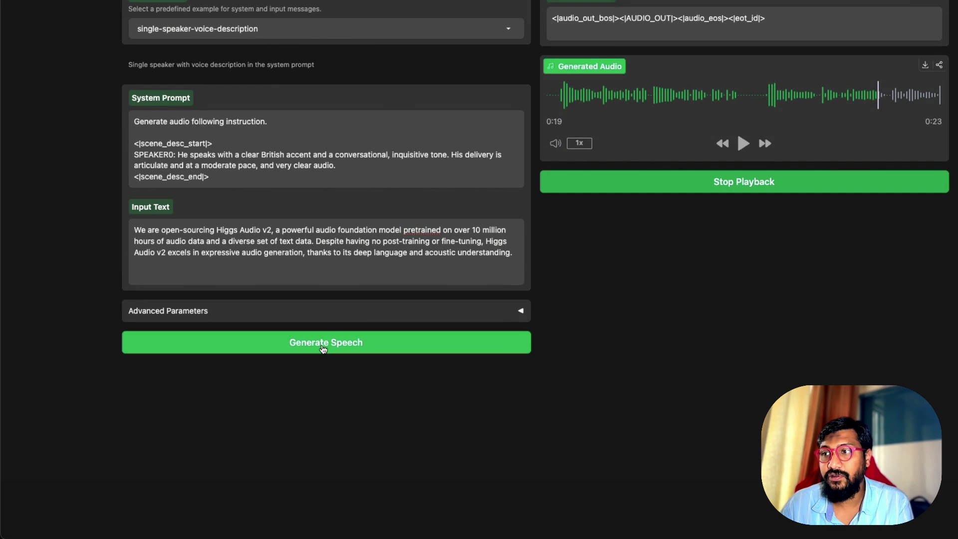
# Step: Generate the 0:22 British-accent reading of the pasted paragraph and expand Advanced Parameters
pyautogui.click(325, 346)
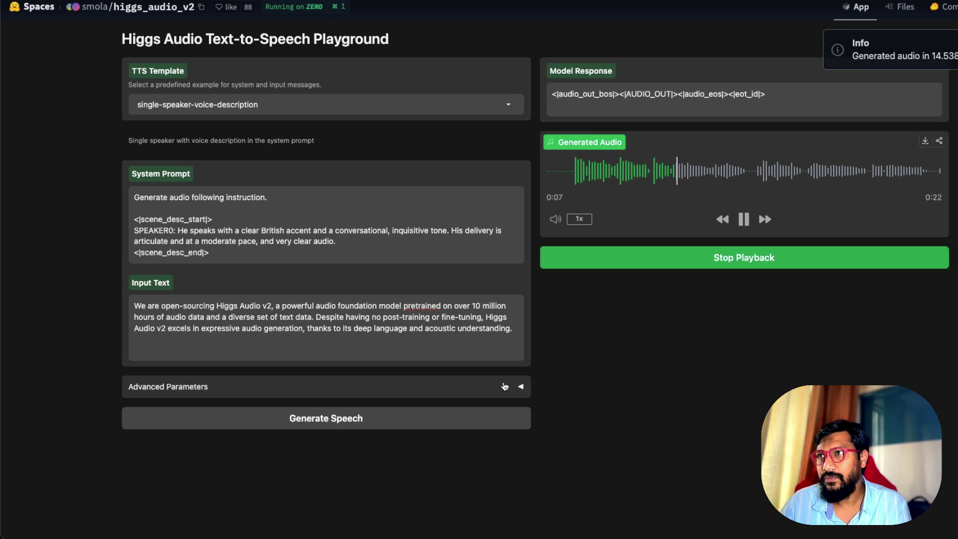
pyautogui.click(495, 384)
pyautogui.scroll(-7, 774, 368)
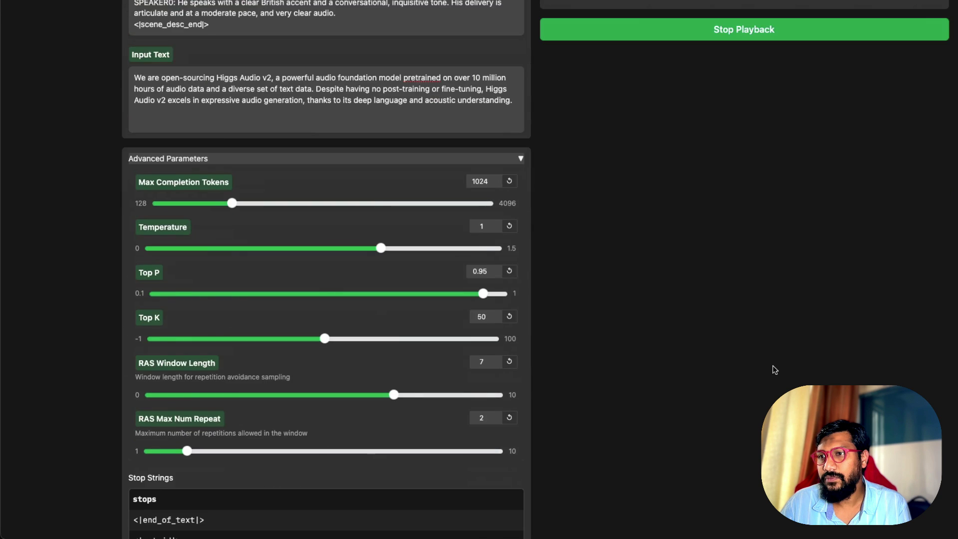
pyautogui.scroll(10, 774, 370)
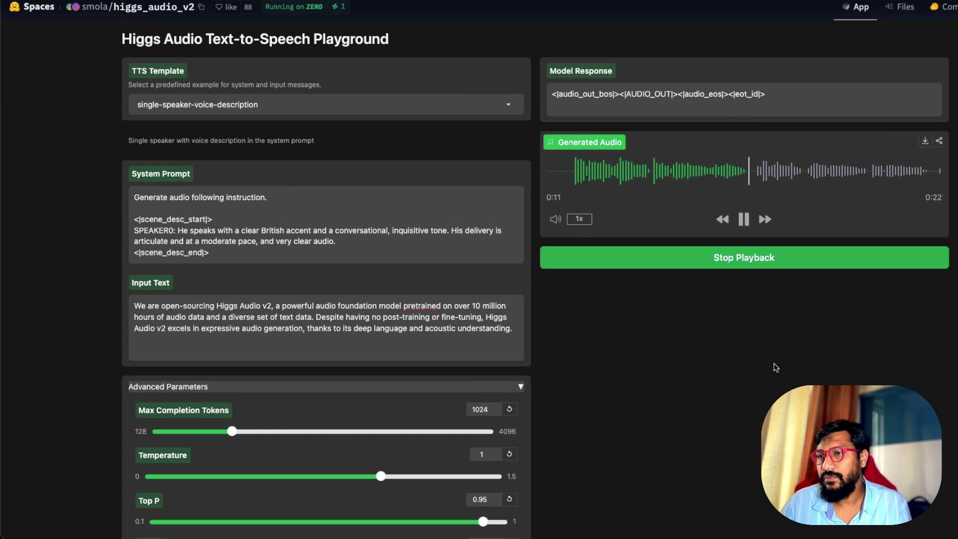
pyautogui.scroll(-10, 776, 367)
pyautogui.scroll(10, 775, 368)
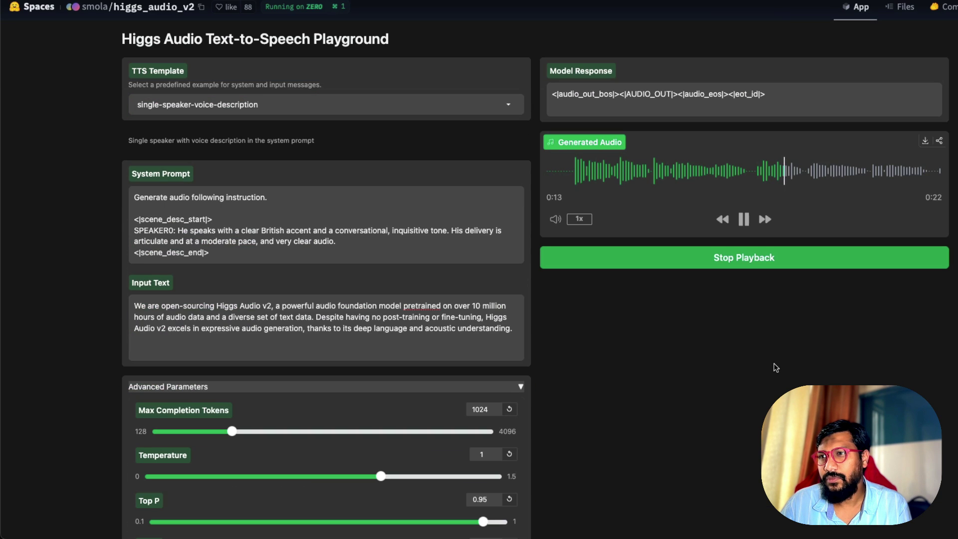
pyautogui.tripleClick(459, 329)
pyautogui.hotkey('ctrl', 'c')
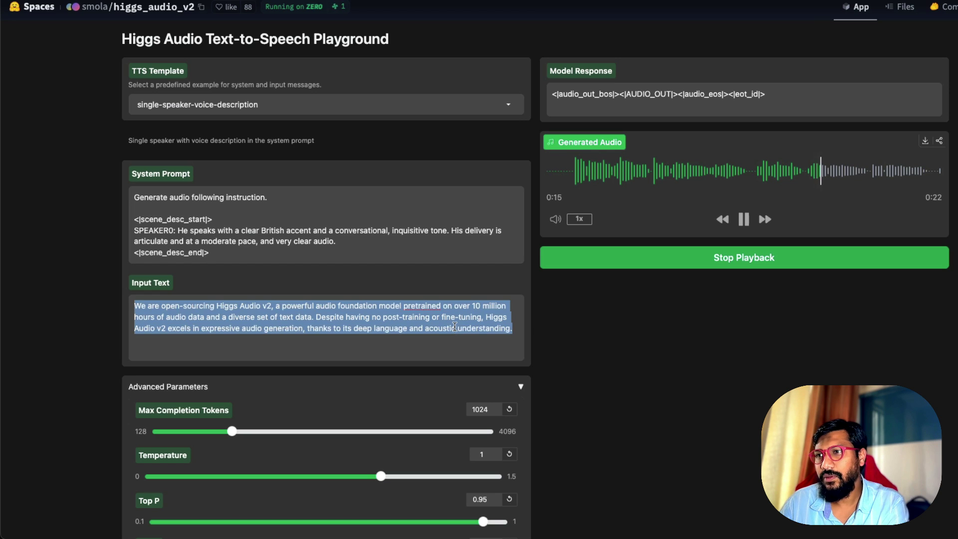
pyautogui.click(643, 348)
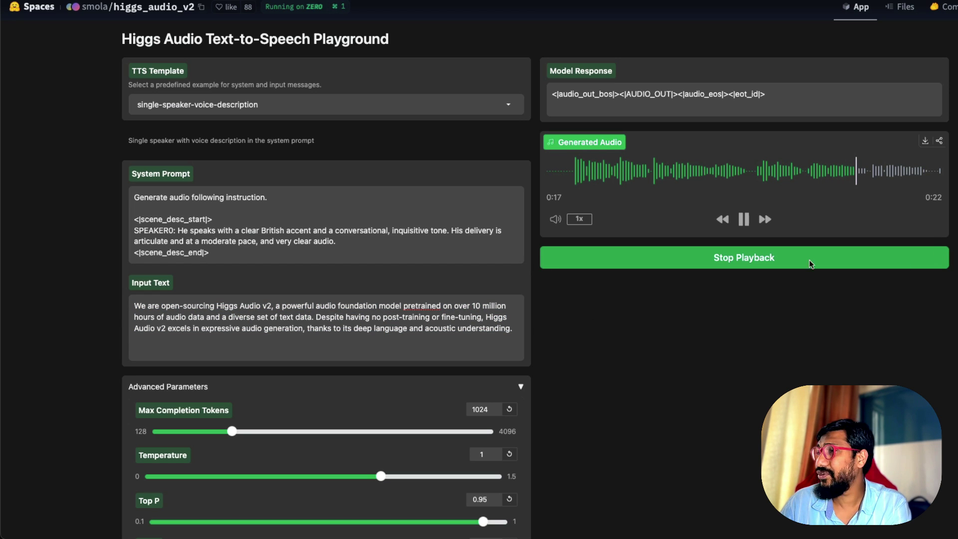
# Step: After reloading, reselect single-speaker-voice-description, paste the model card paragraph, and generate speech again
pyautogui.press('super+r')
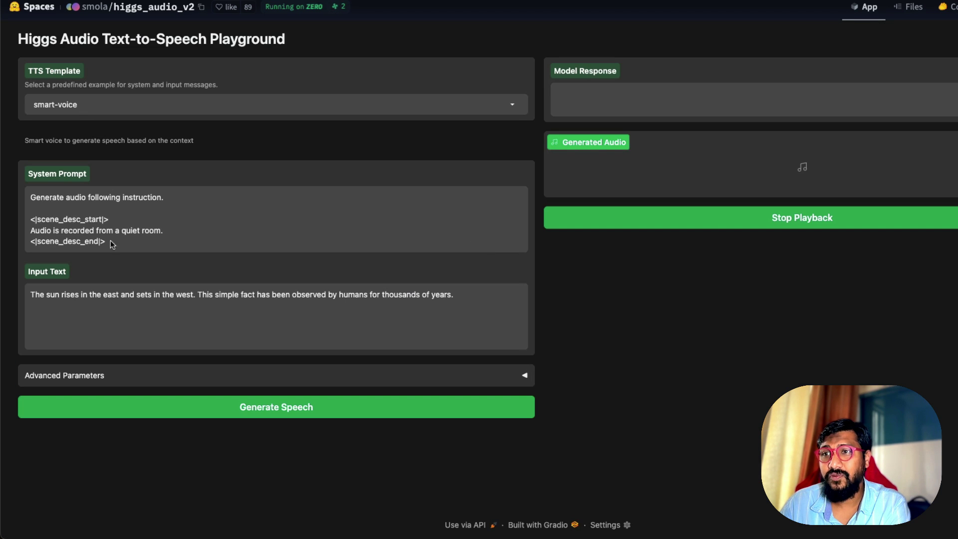
pyautogui.click(95, 104)
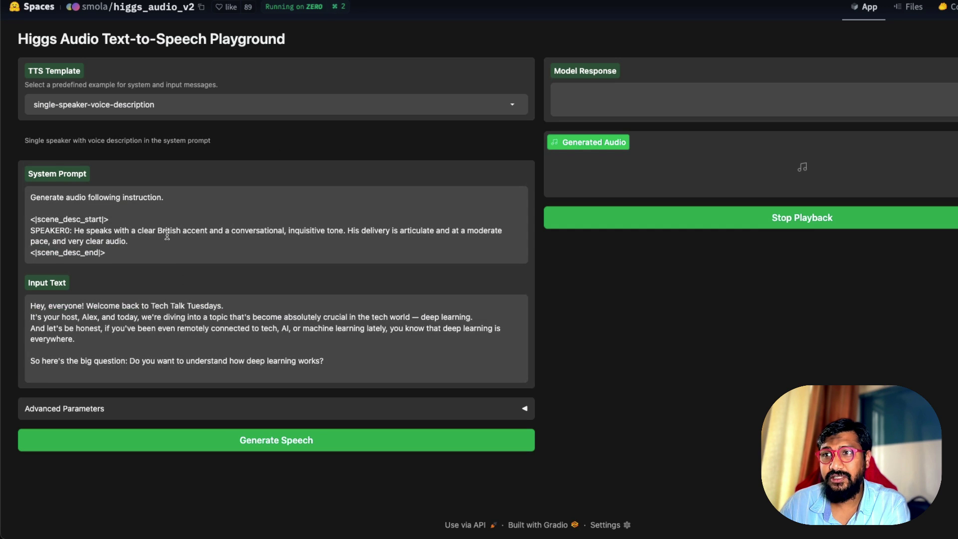
pyautogui.click(281, 328)
pyautogui.hotkey('ctrl', 'a')
pyautogui.hotkey('ctrl', 'v')
pyautogui.click(316, 419)
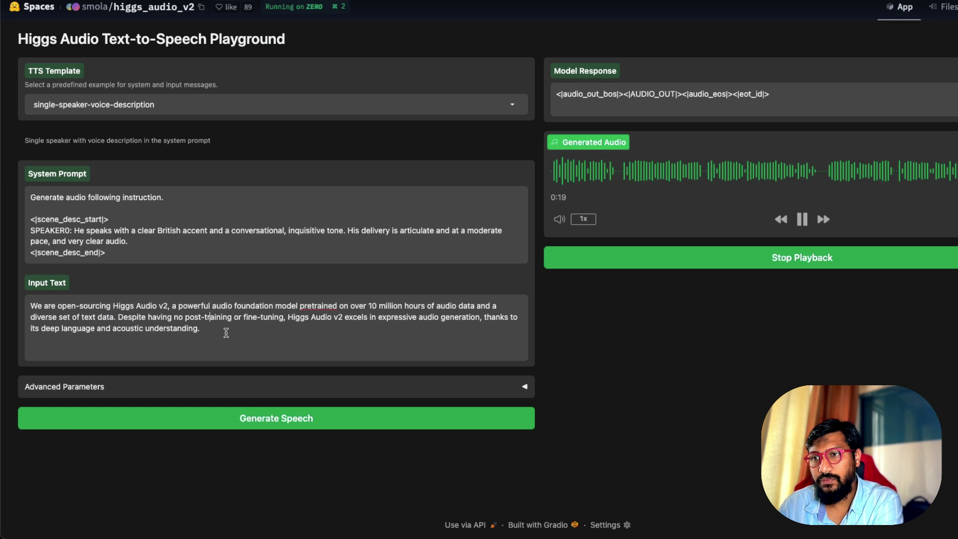
# Step: Highlight the input from 'Despite' to the end and open the TTS Template list
pyautogui.moveTo(226, 333); pyautogui.dragTo(120, 317)
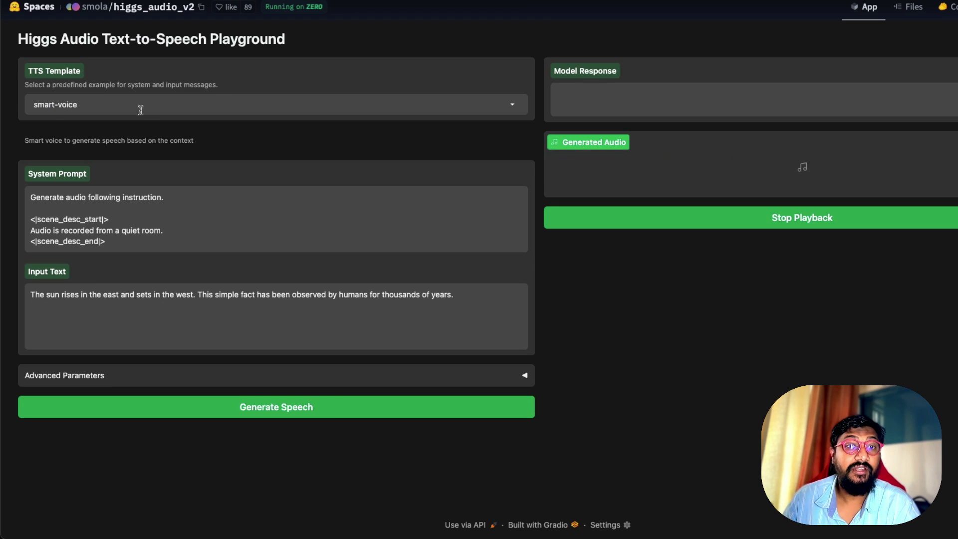
pyautogui.click(140, 110)
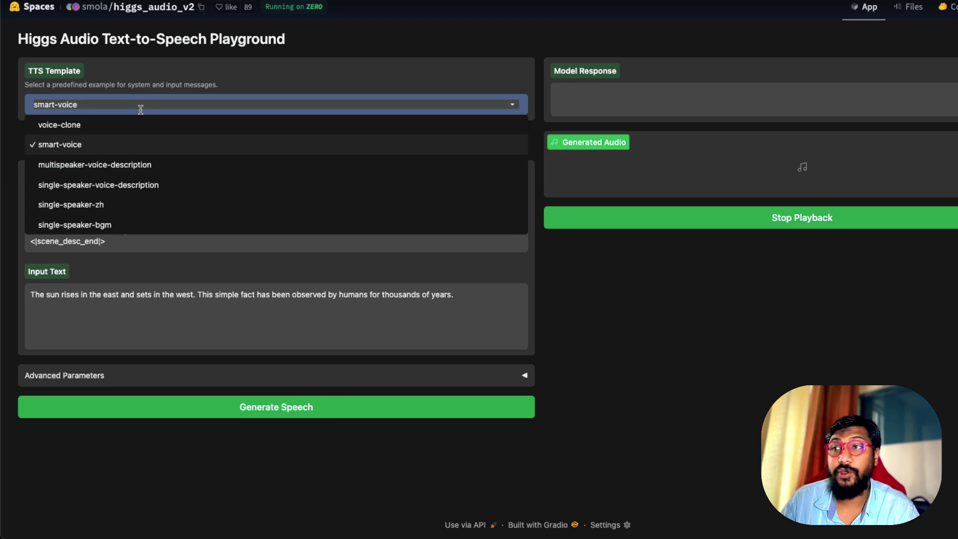